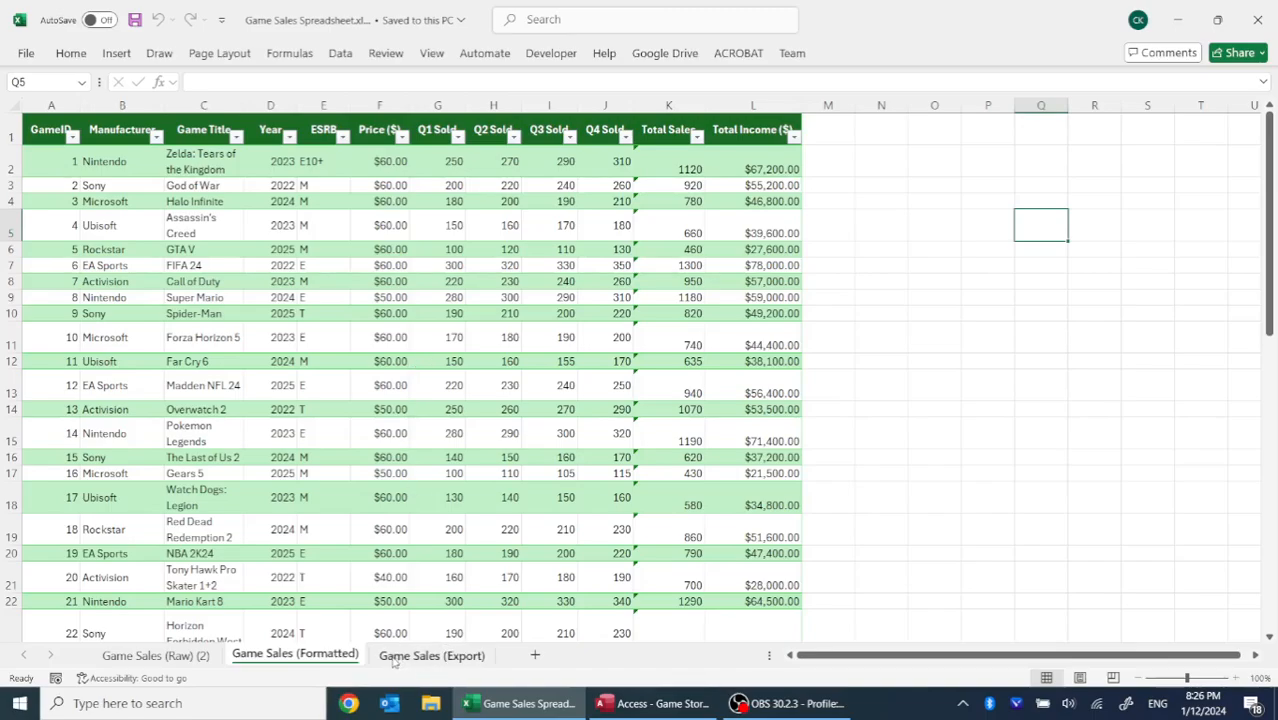
Step: View the Game Sales (Export) worksheet, and start an Excel file import in the Game Store database in Access
click(447, 656)
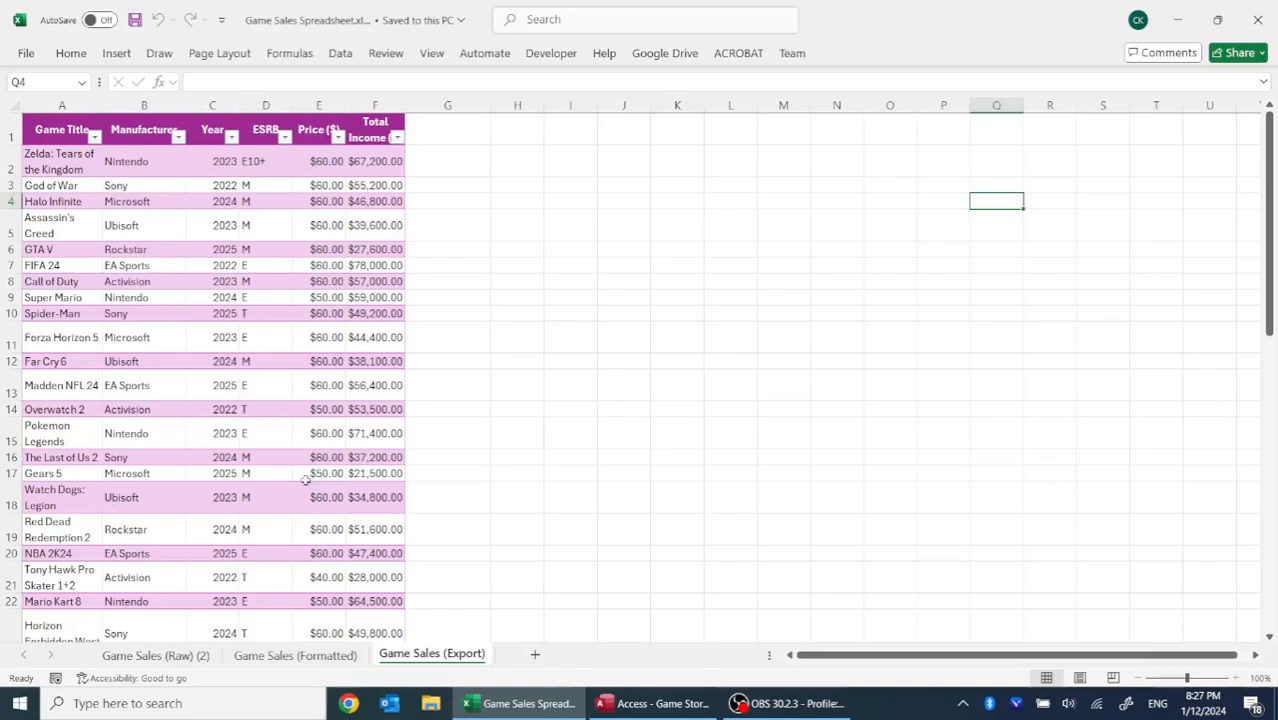
click(660, 703)
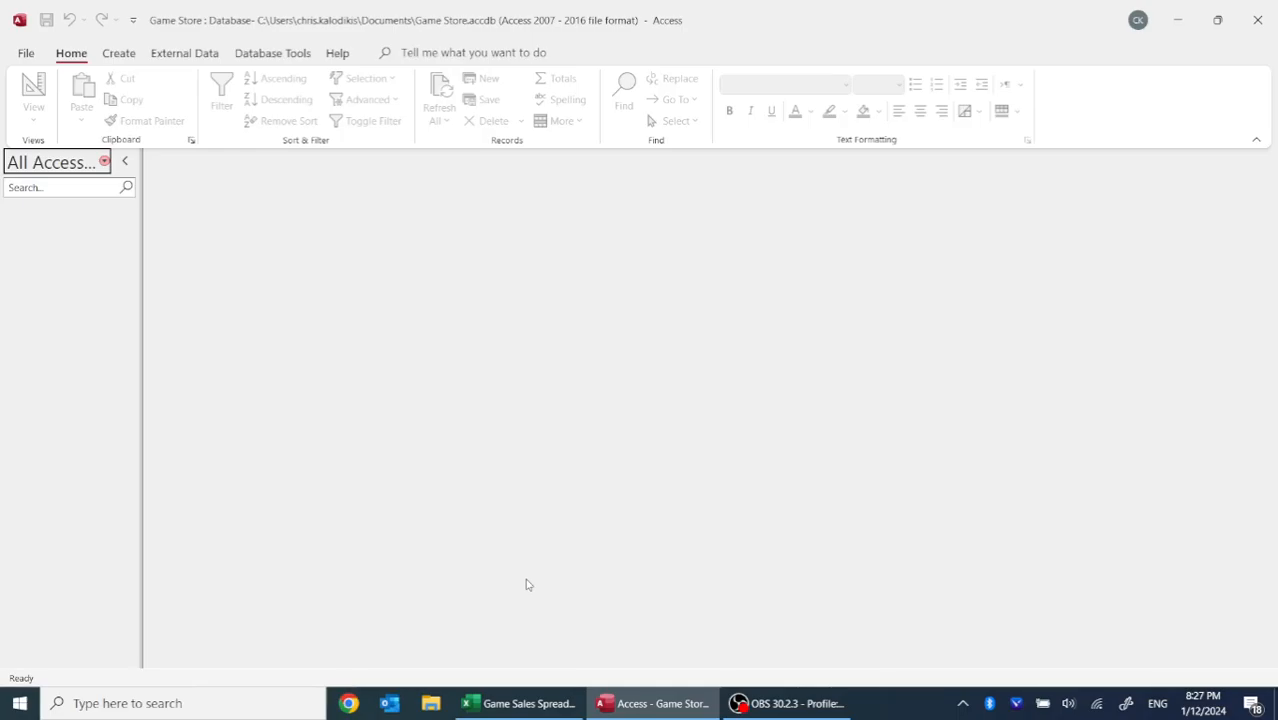
click(181, 57)
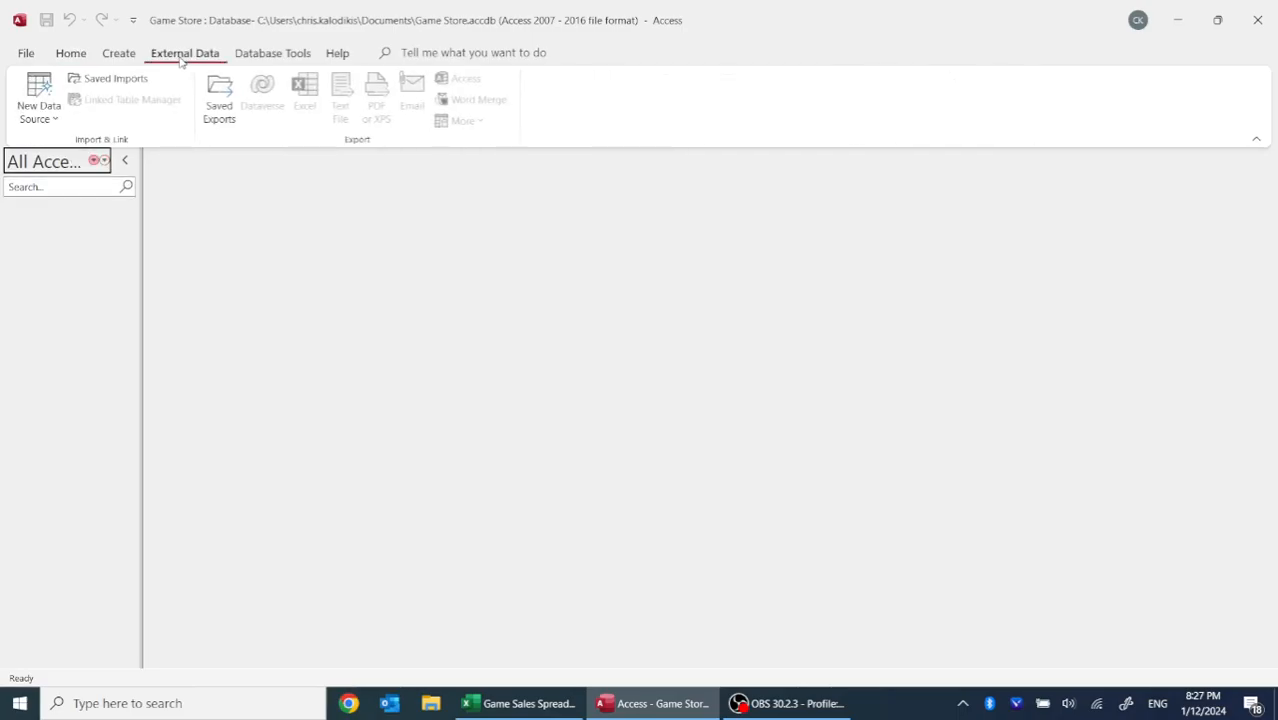
click(42, 100)
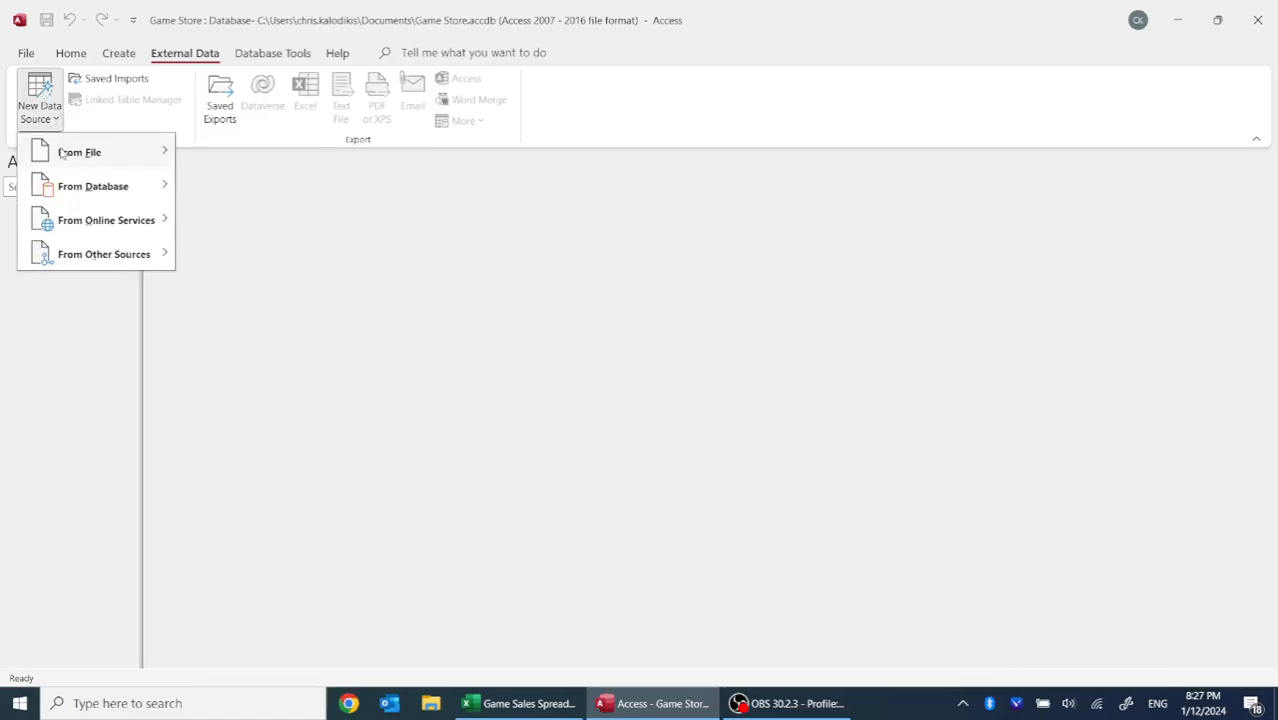
mouse_move(62, 153)
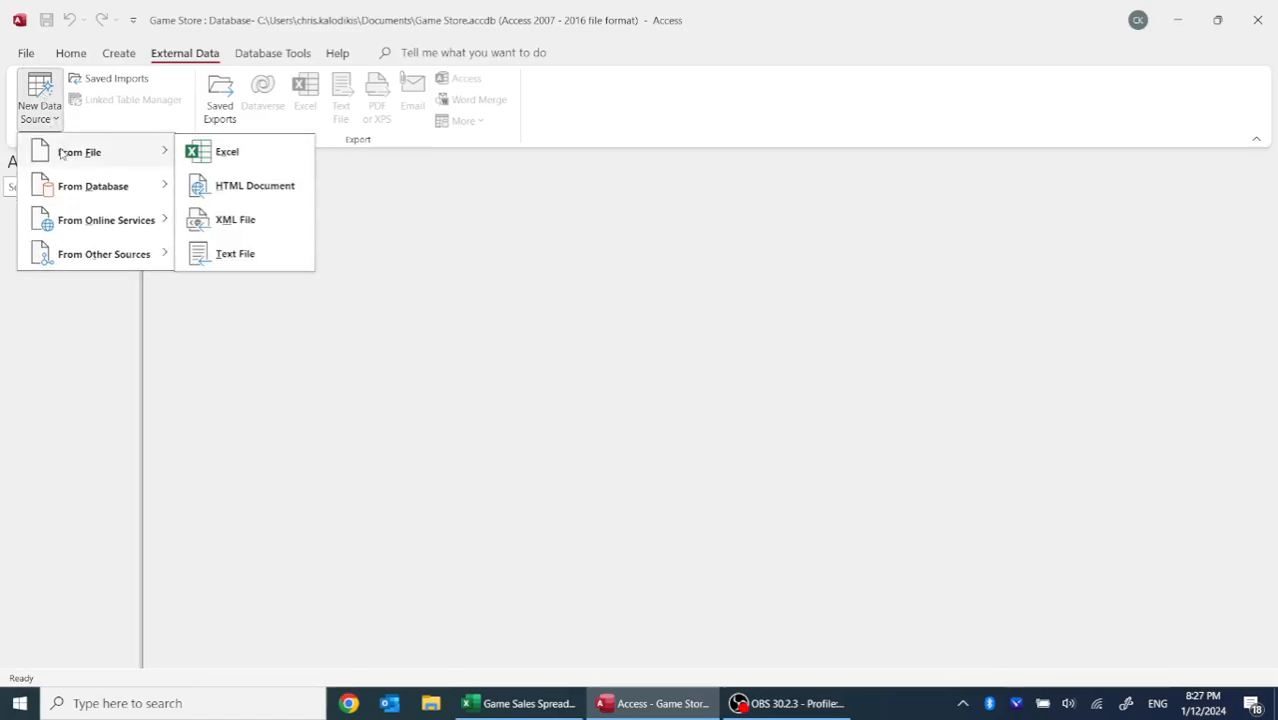
click(224, 152)
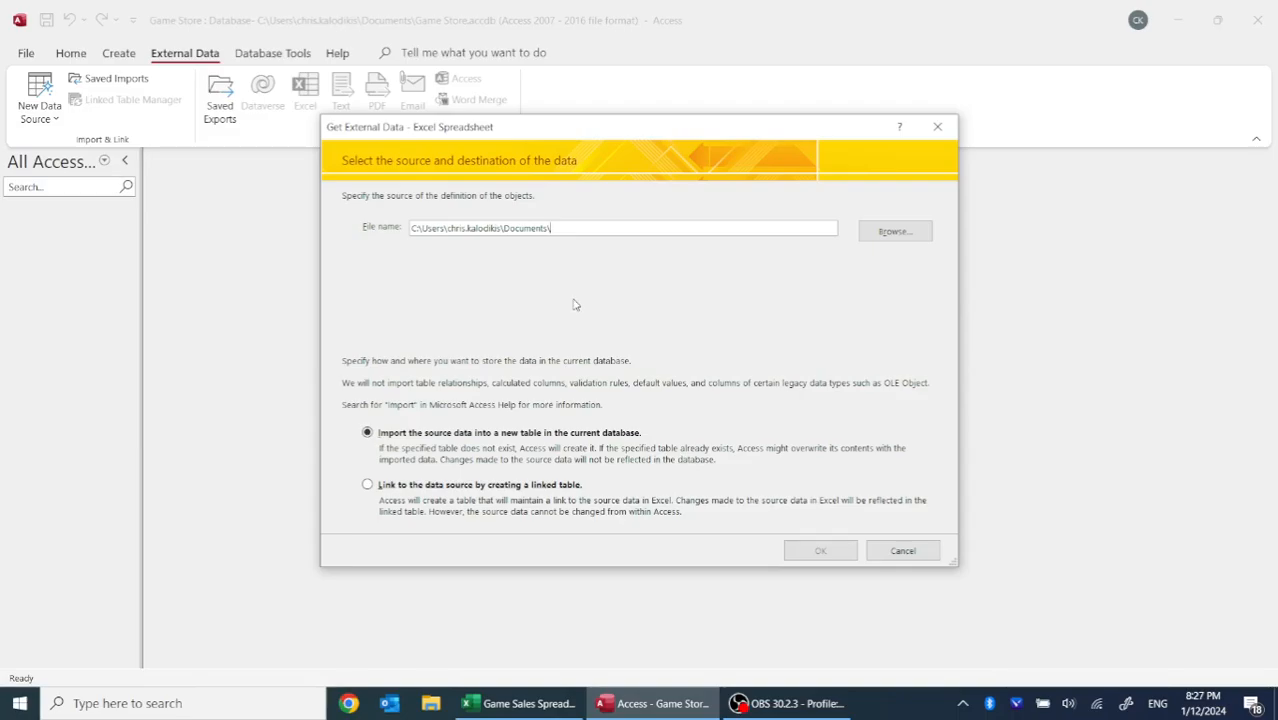
Step: Select Game Sales Spreadsheet.xlsx from the EC 2021 folder as the source for importing into a new table
click(891, 232)
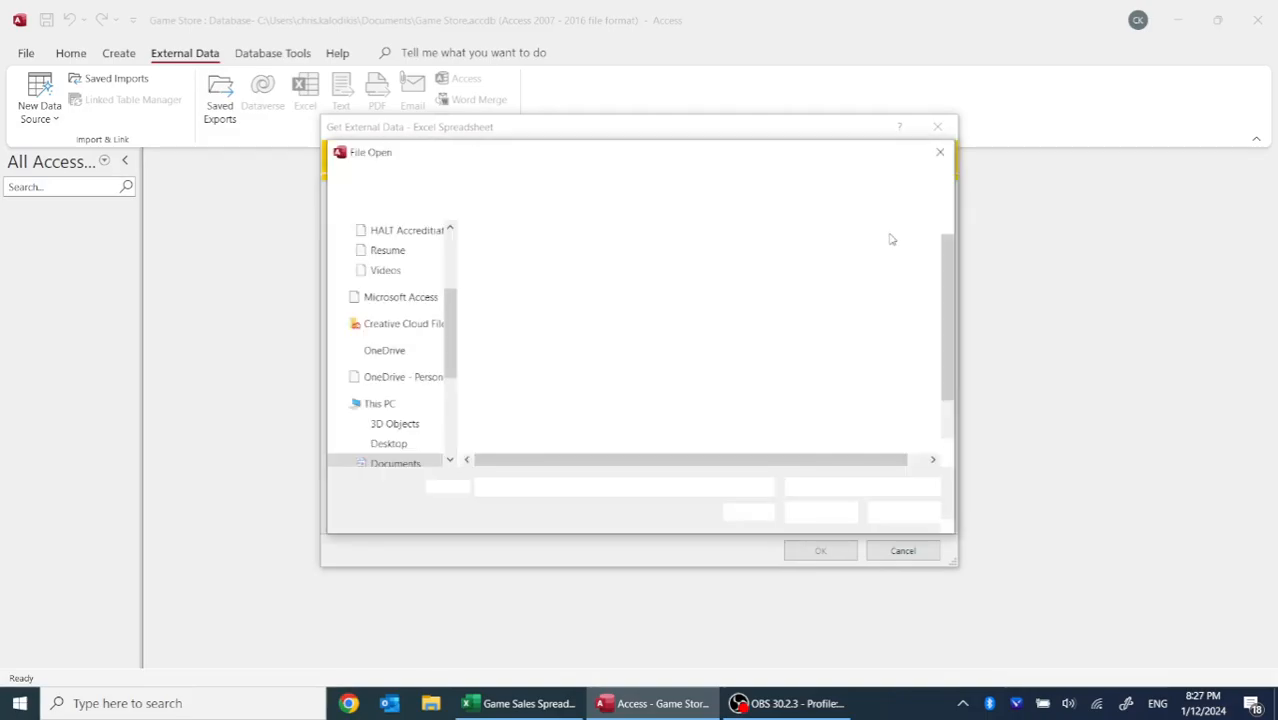
scroll(375, 340, up, 1)
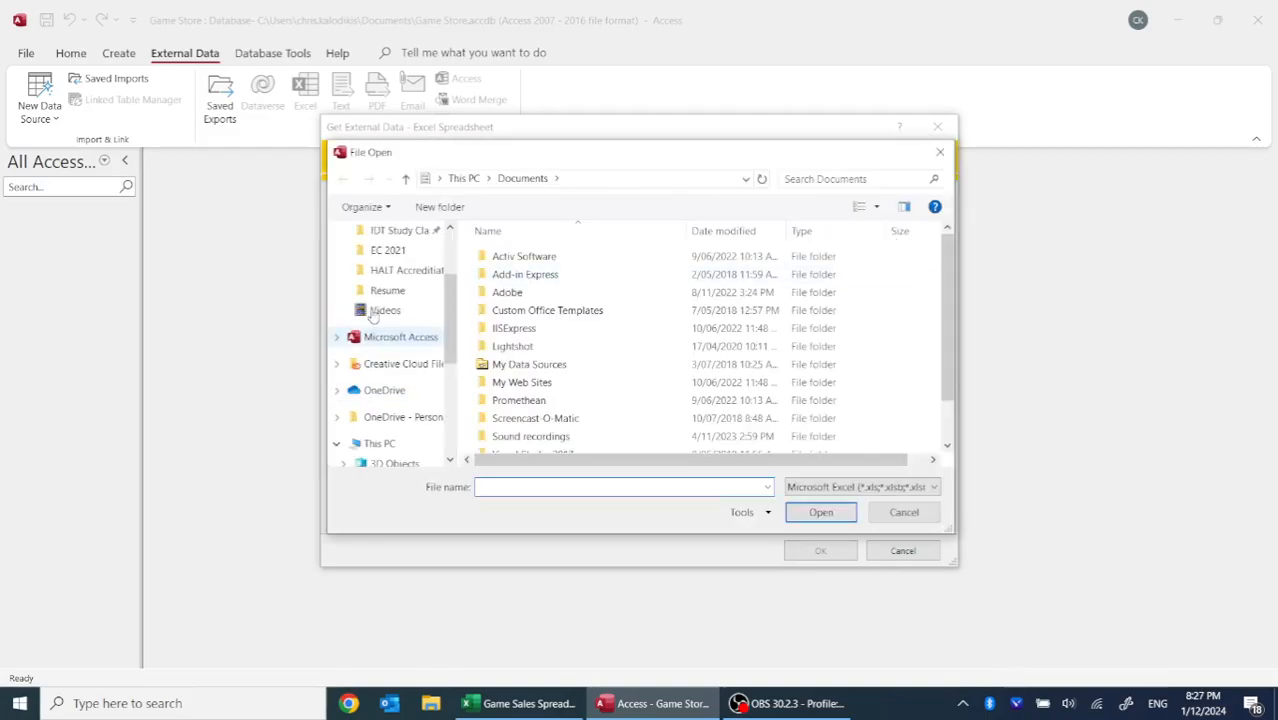
click(386, 250)
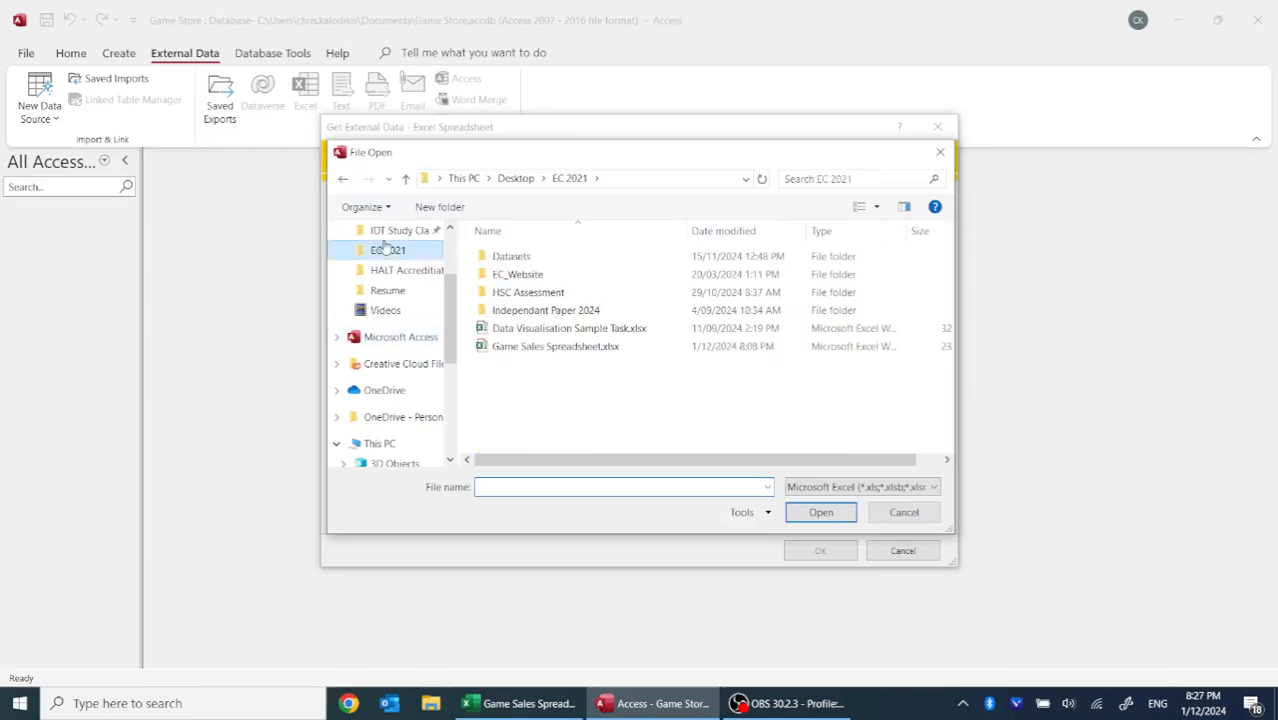
double_click(511, 349)
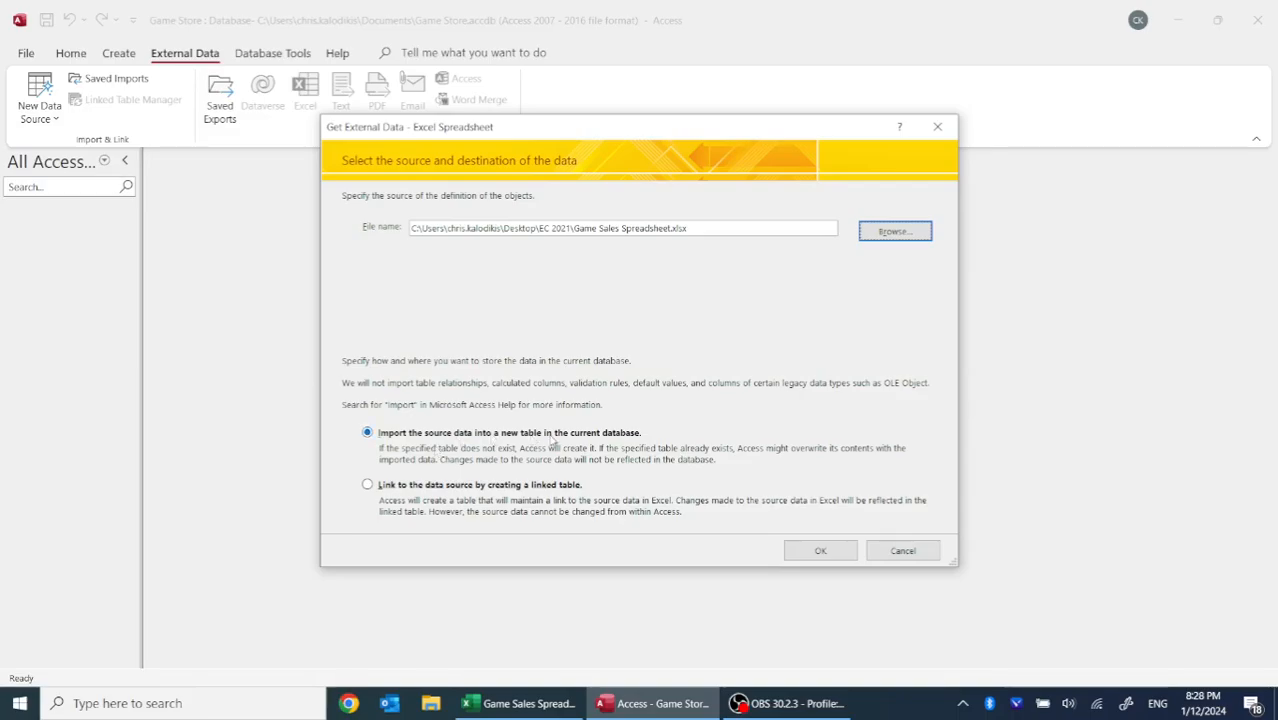
click(820, 550)
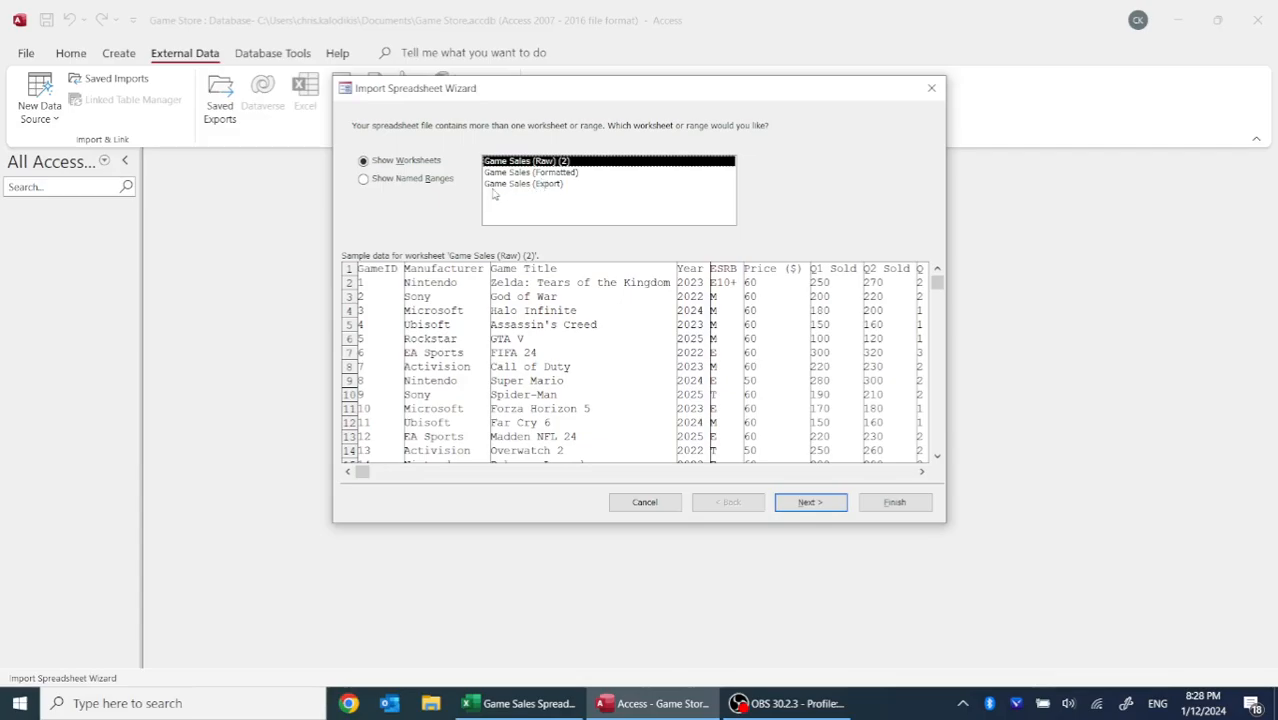
Step: Choose the Game Sales (Export) worksheet for import and keep its first row as column headings
click(525, 185)
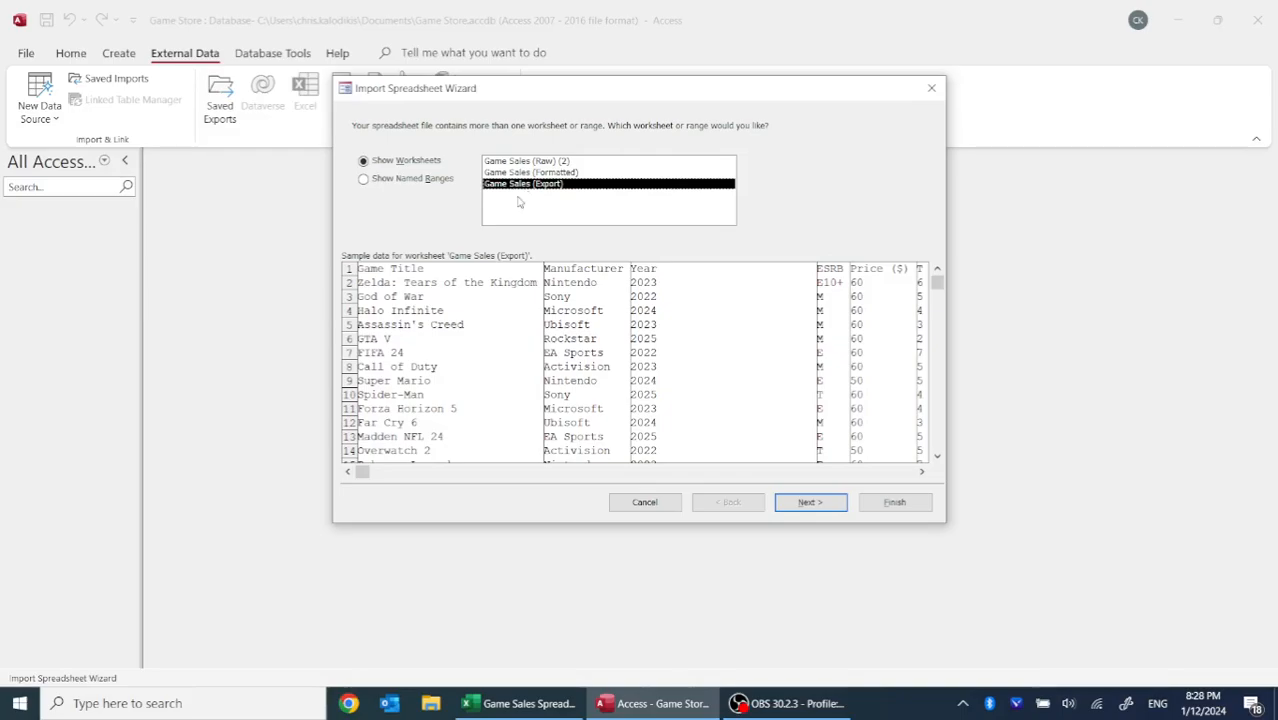
click(896, 472)
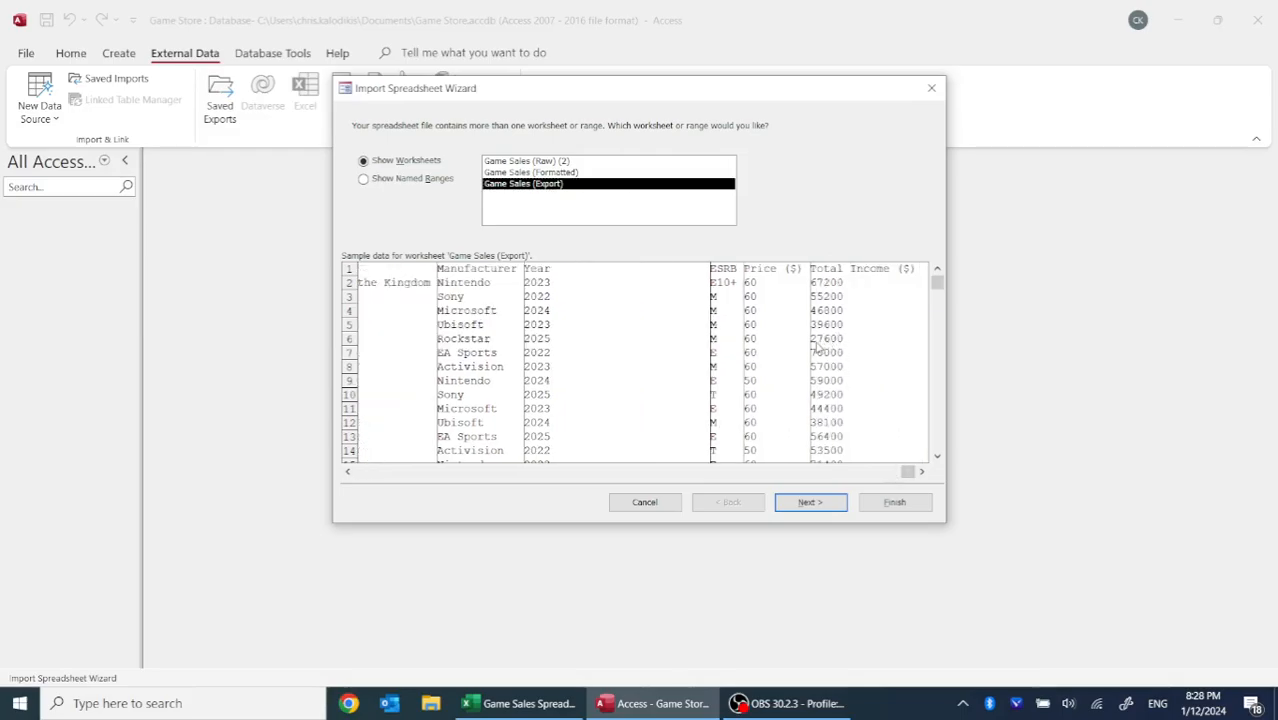
click(809, 503)
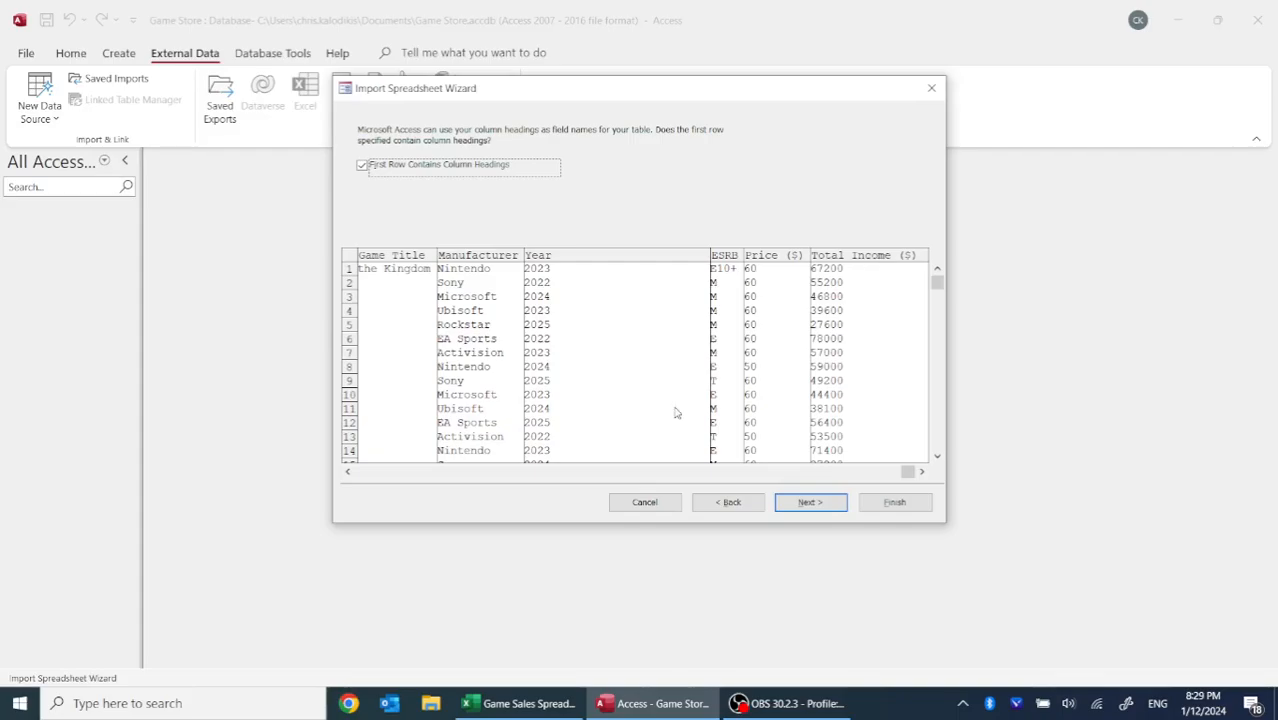
click(448, 474)
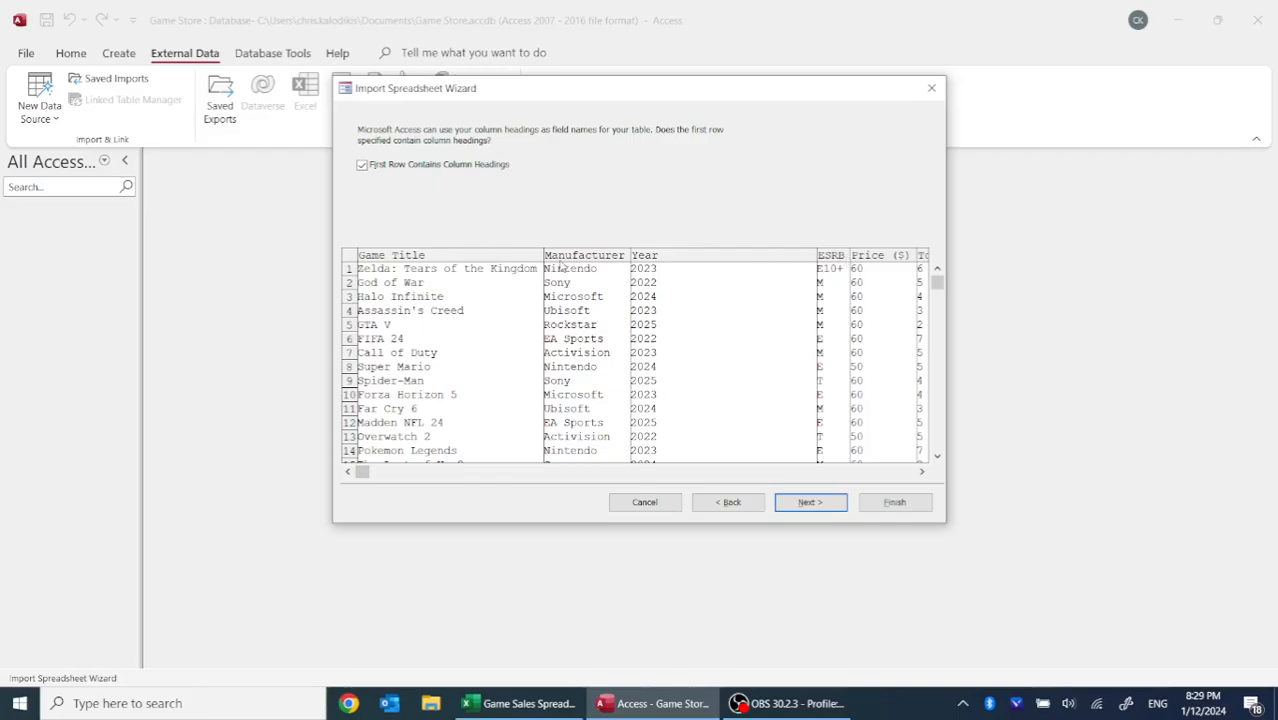
click(818, 503)
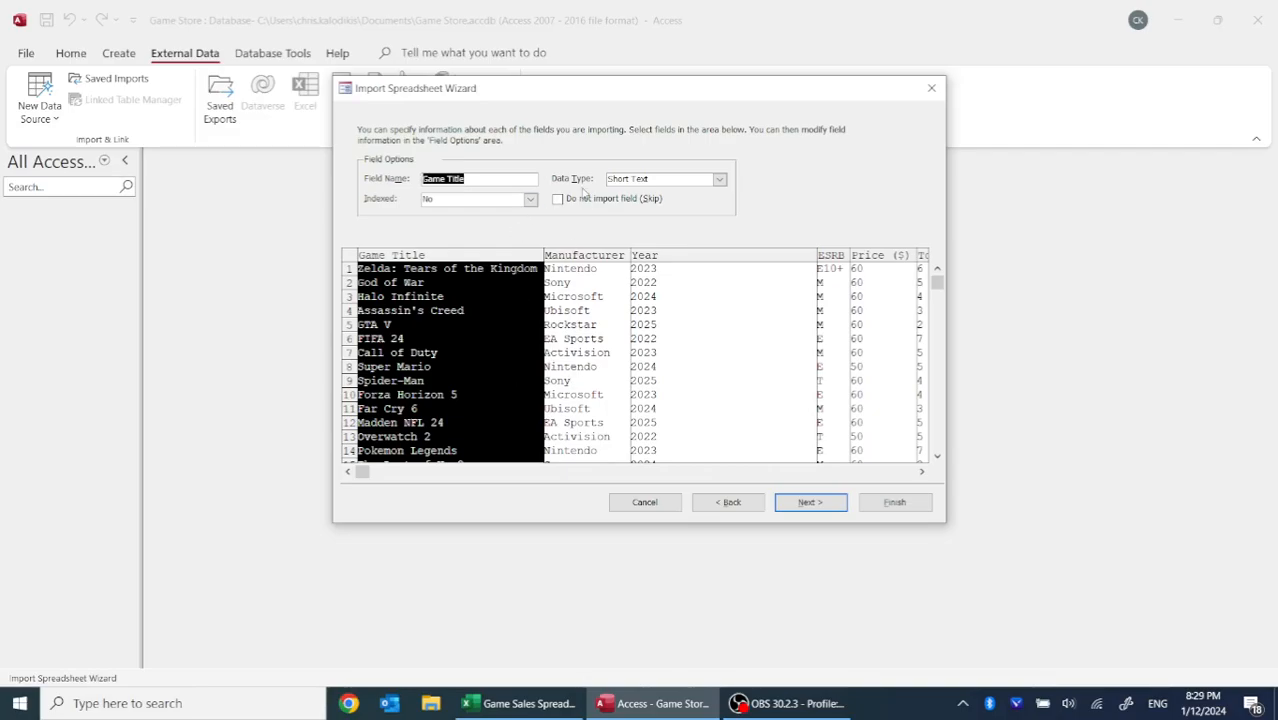
Step: Review the data types of the Game Title, Manufacturer, Price ($) and Total Income ($) fields and accept the field options
click(720, 180)
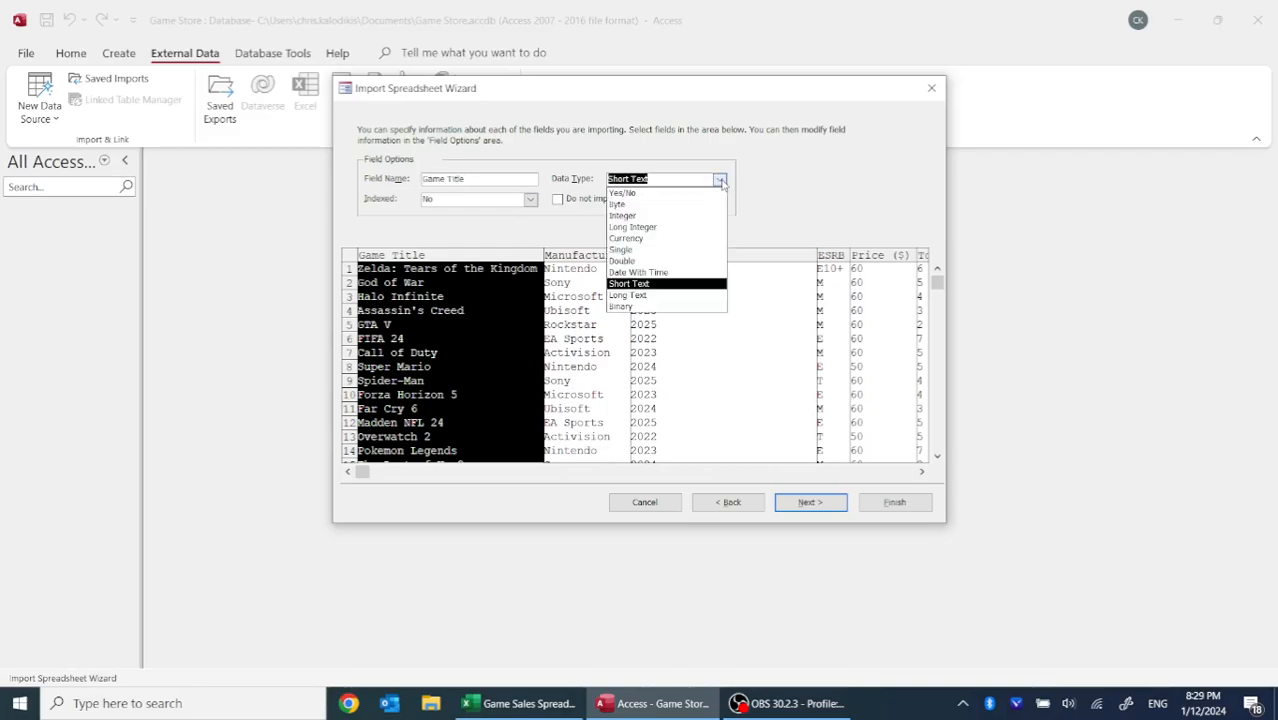
click(720, 180)
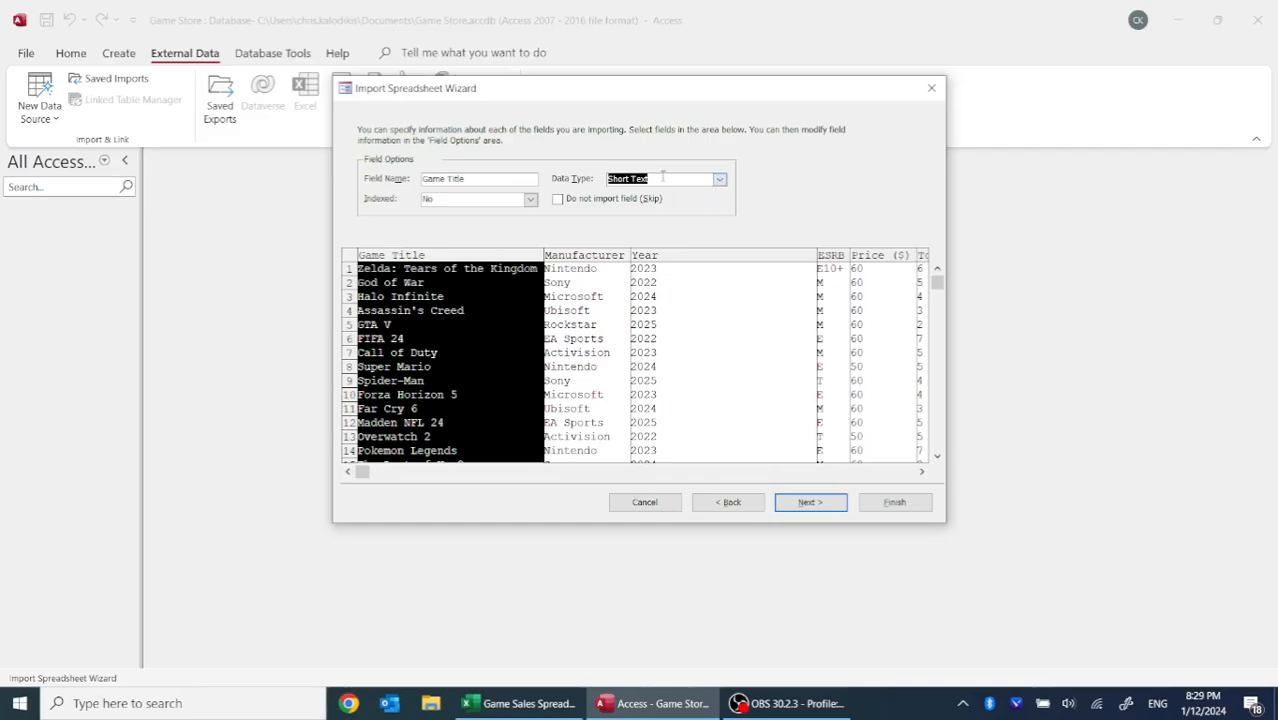
click(585, 258)
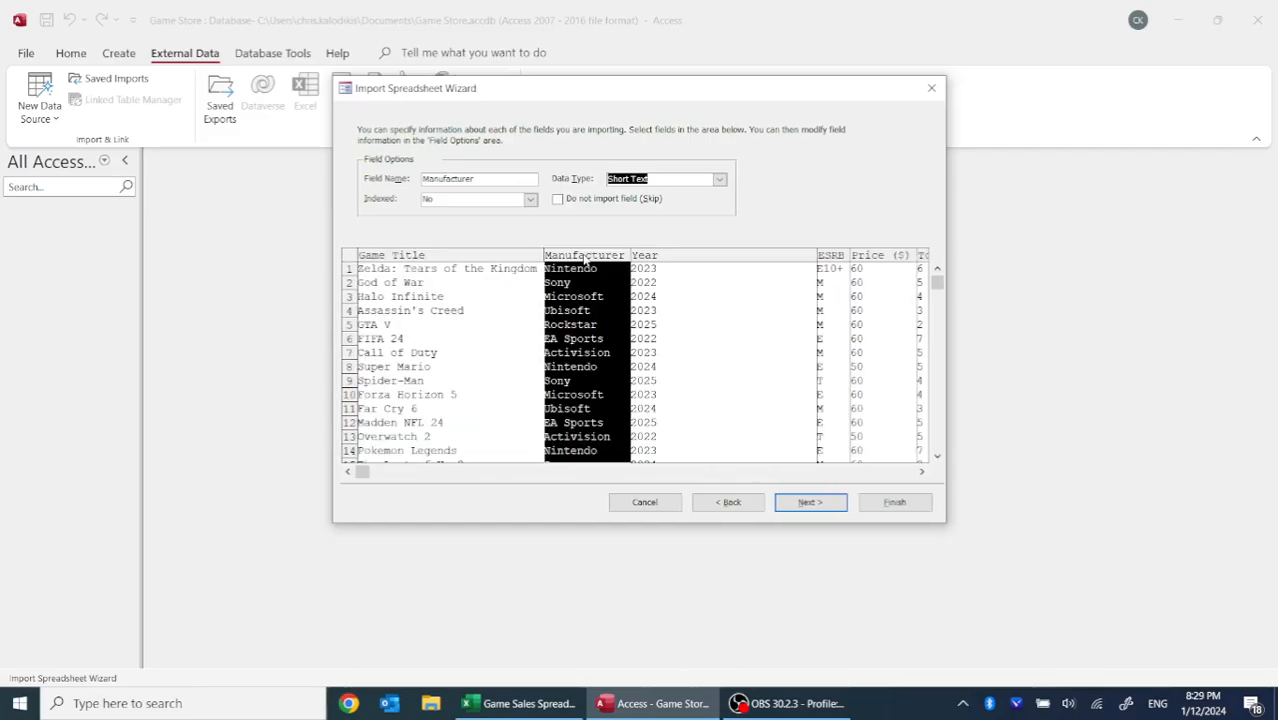
click(870, 473)
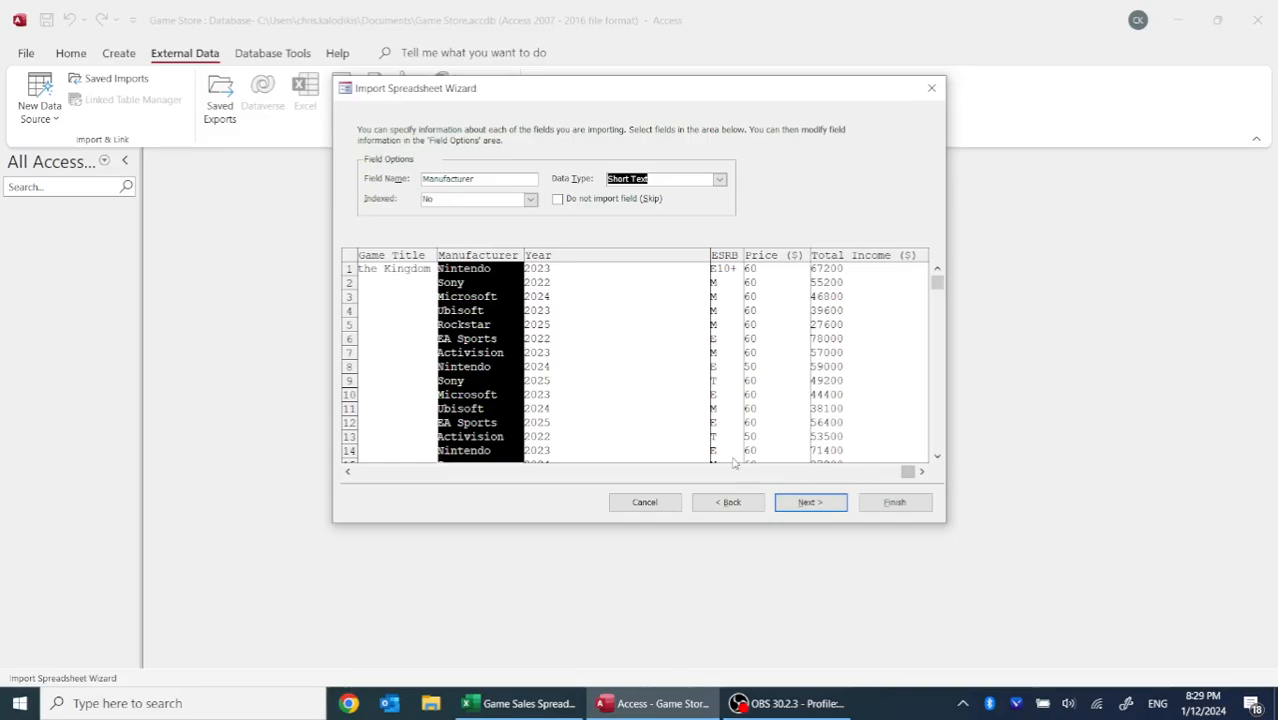
click(786, 257)
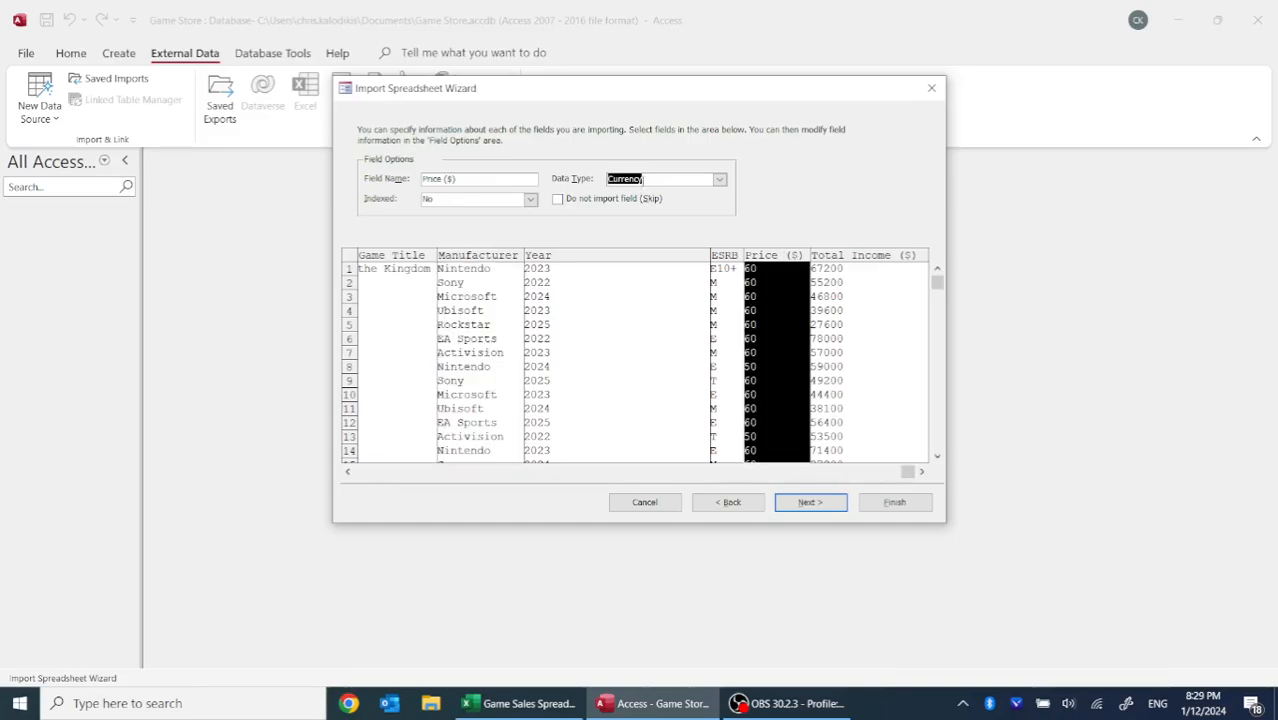
click(854, 261)
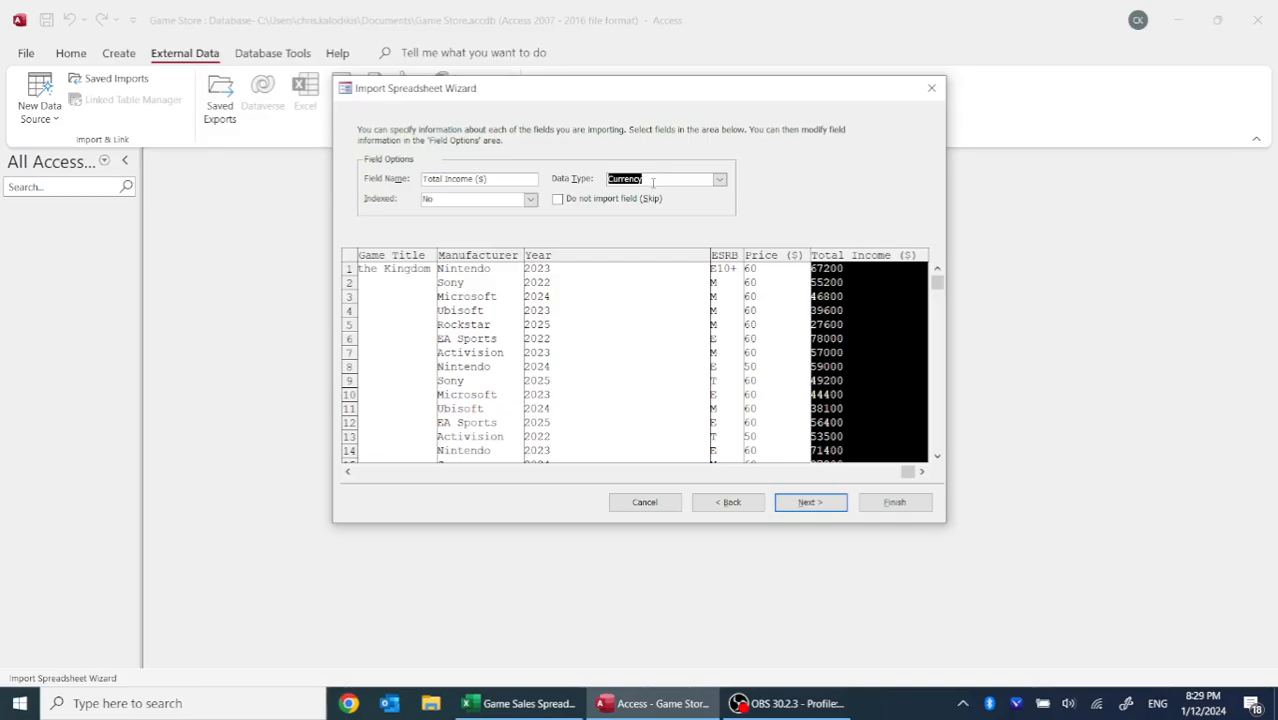
click(805, 503)
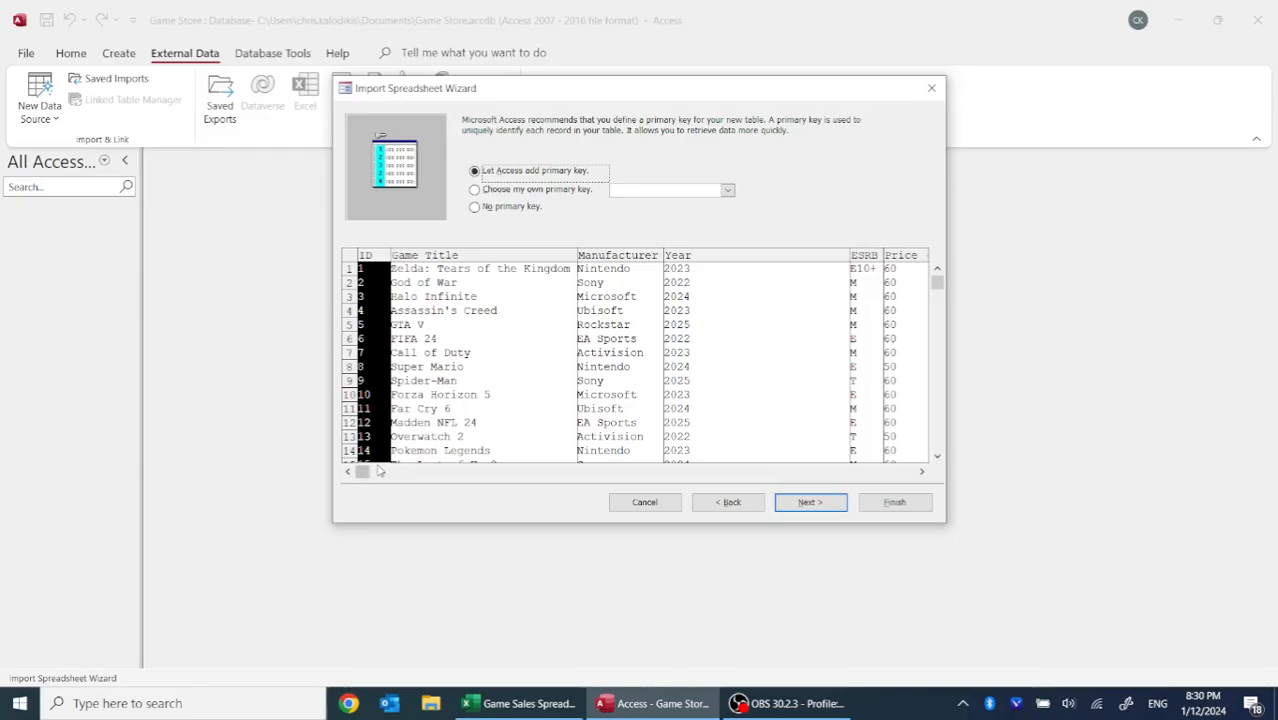
Step: Let Access add the primary key, and finish importing the data into a table named Game Sales
click(810, 503)
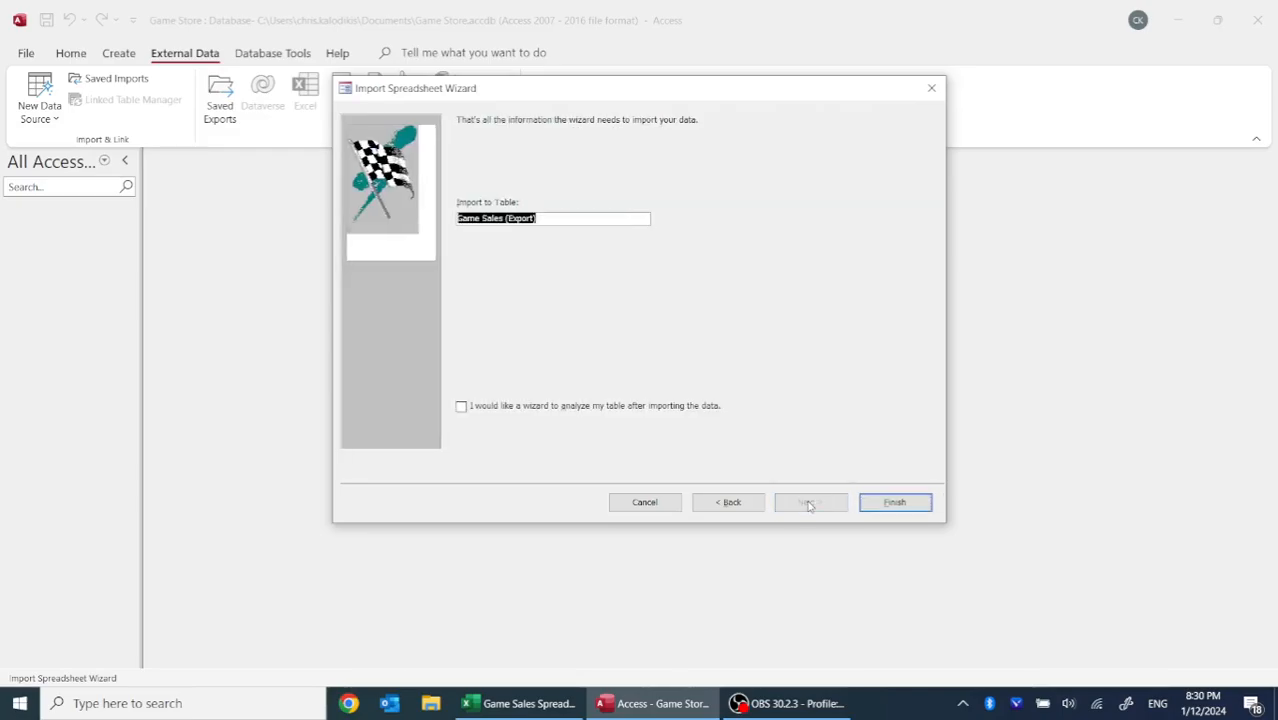
click(543, 219)
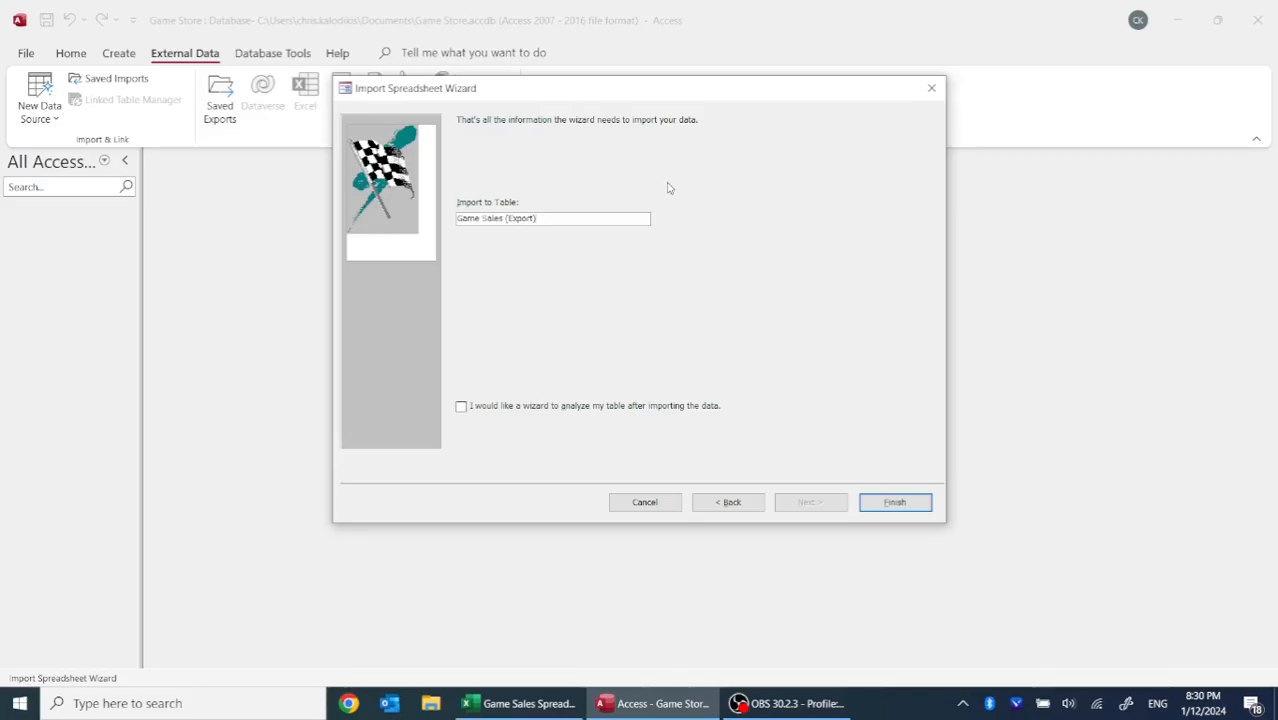
key(BackSpace)
key(BackSpace)
key(BackSpace)
key(BackSpace)
key(BackSpace)
key(BackSpace)
key(BackSpace)
key(BackSpace)
click(897, 501)
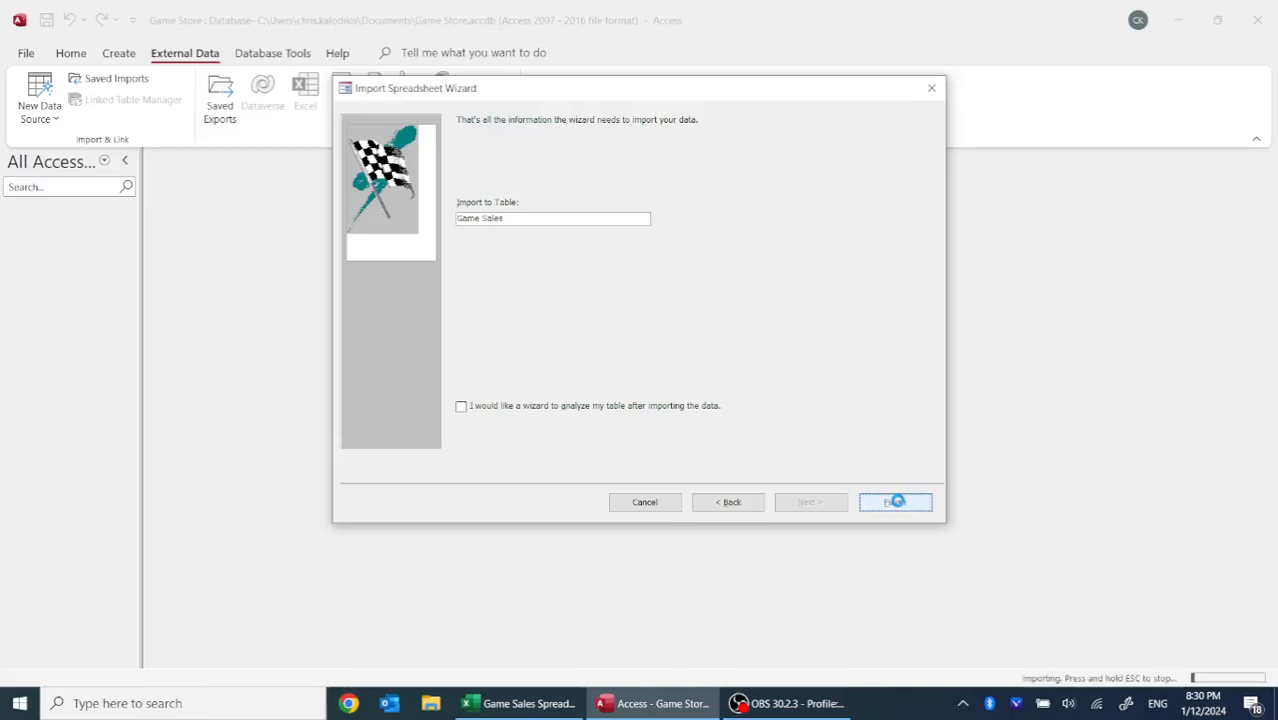
click(917, 557)
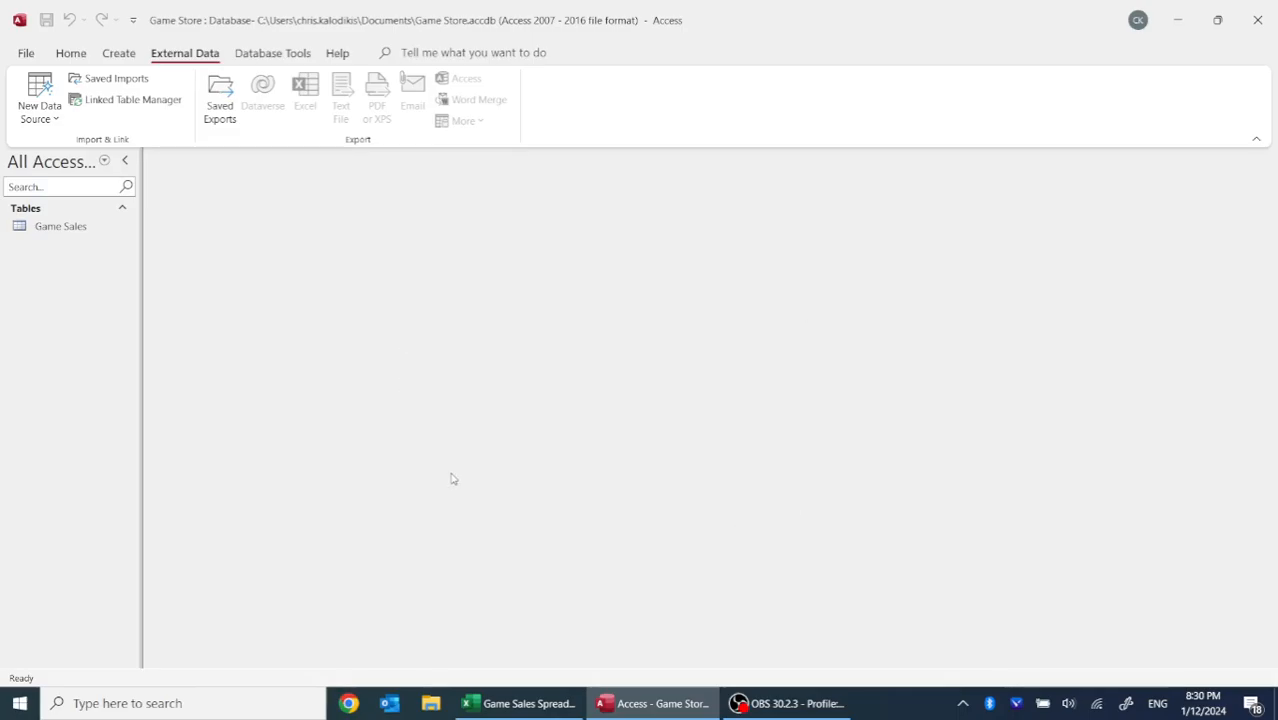
Step: Open the Game Sales table and look through its imported records
double_click(70, 232)
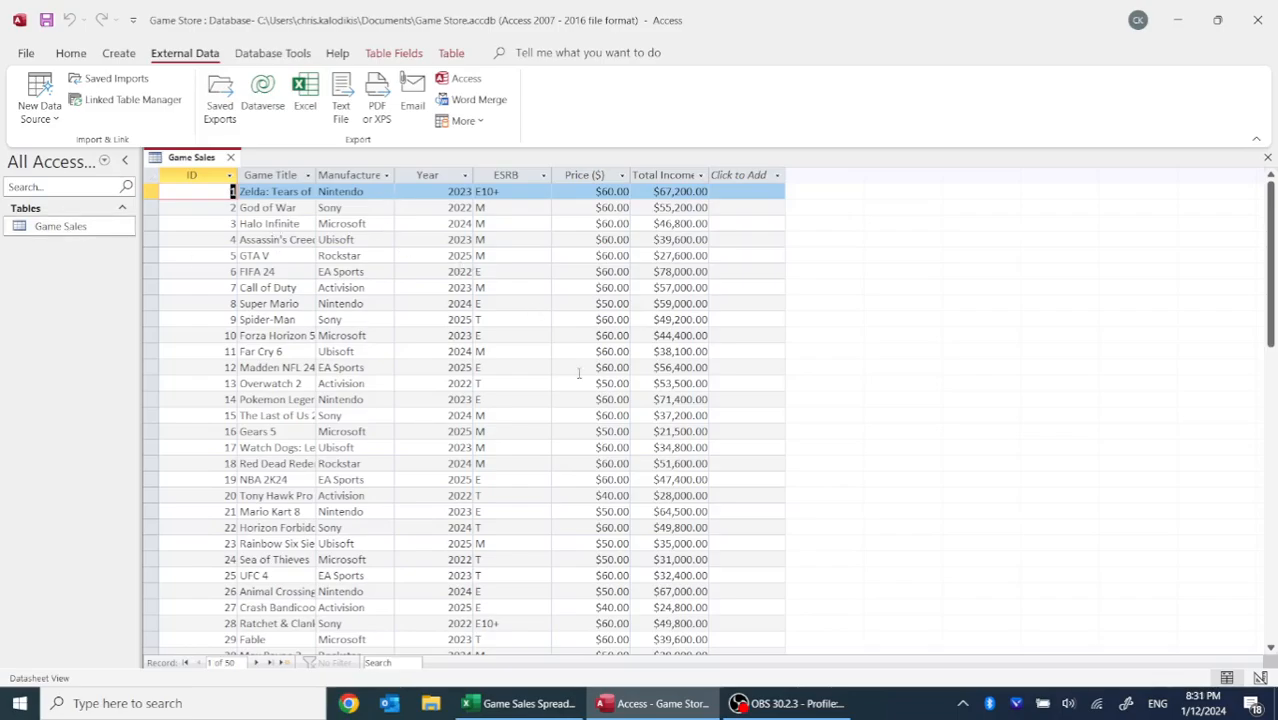
scroll(617, 492, down, 1)
scroll(617, 492, down, 7)
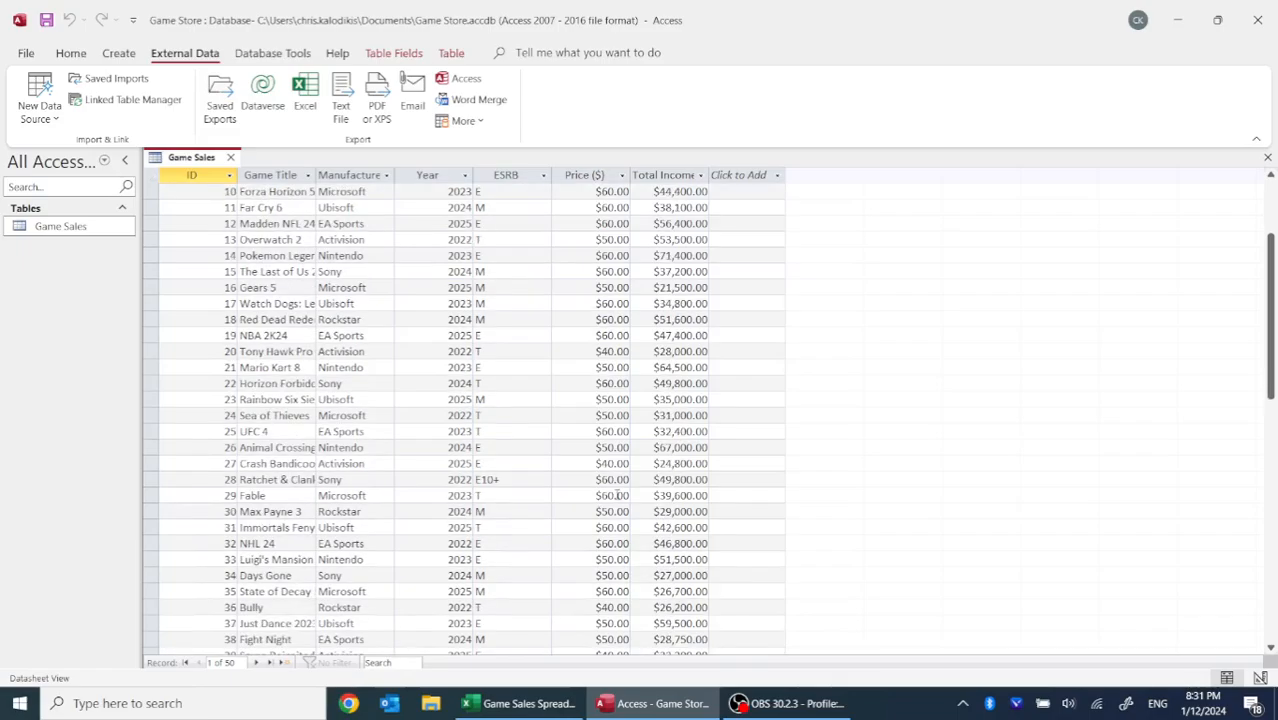
scroll(617, 495, up, 4)
scroll(617, 495, up, 4)
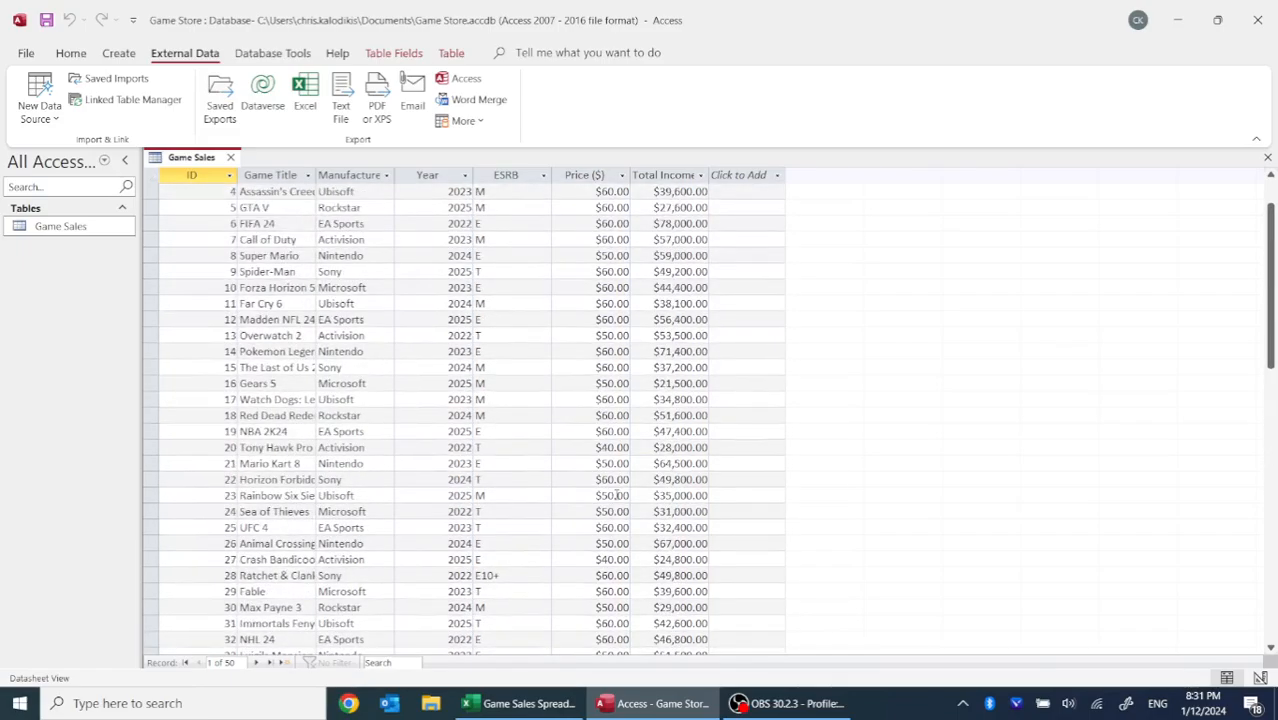